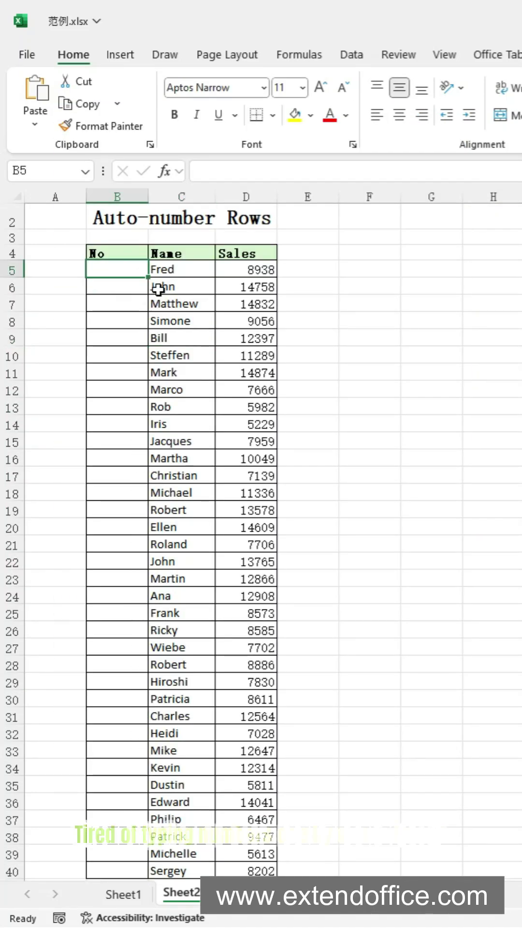
type("1")
Enter 1 and 2 in B5:B6 and fill the pattern down to 36.
key("Return")
type("2")
key("Return")
type("3")
key("Return")
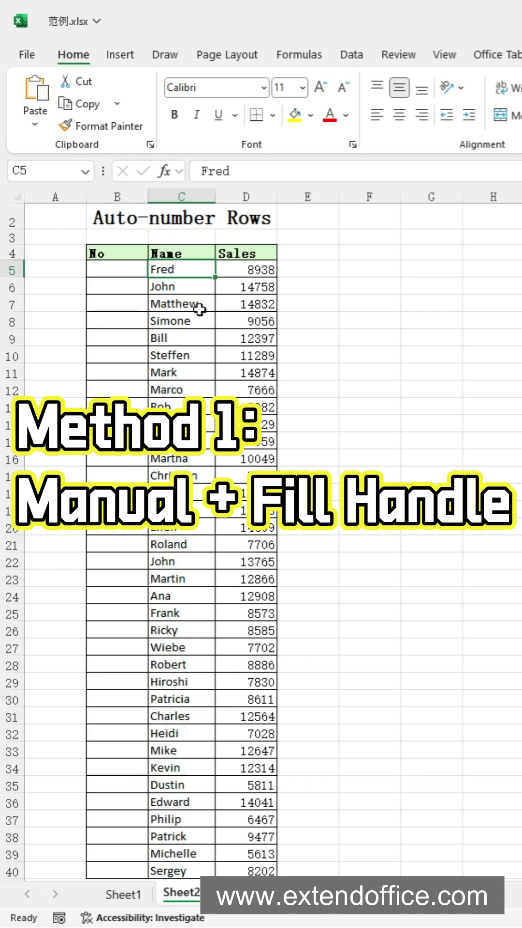
left_click(135, 274)
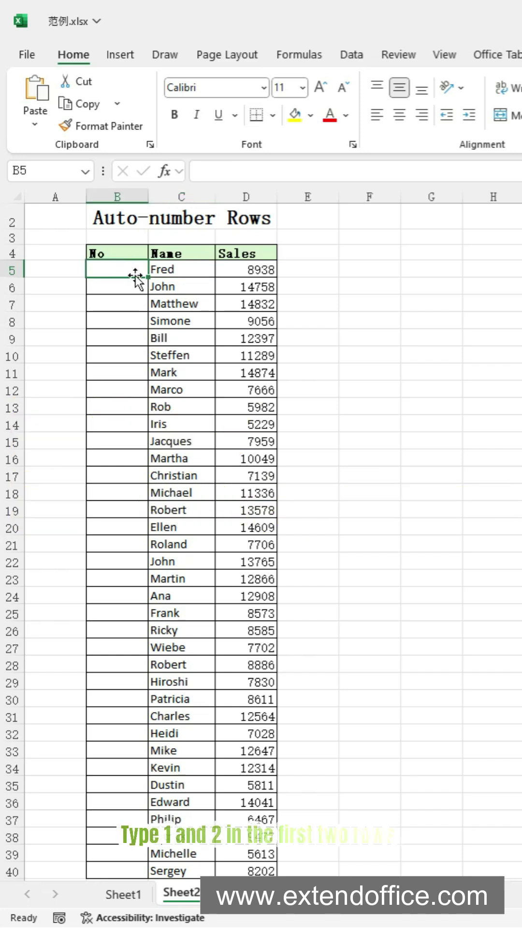
type("1")
key("Return")
type("2")
key("Return")
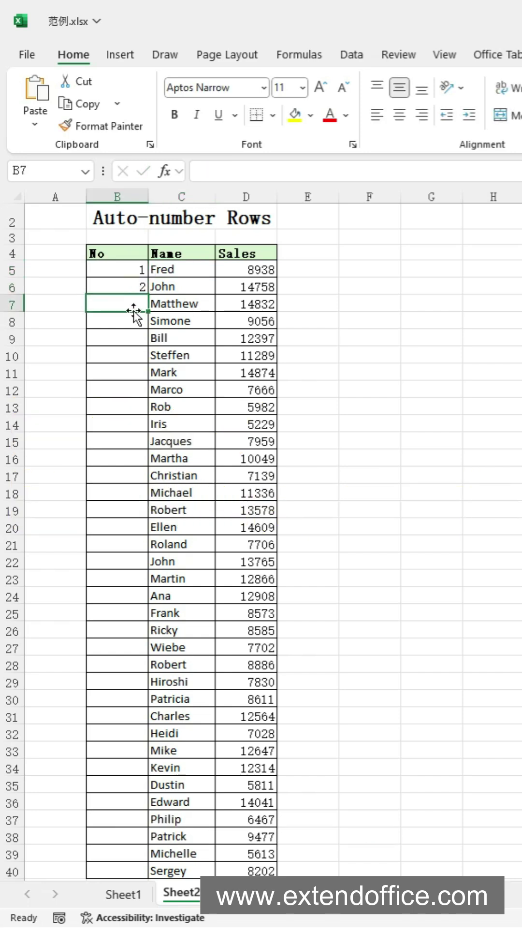
left_click_drag(131, 268, 133, 283)
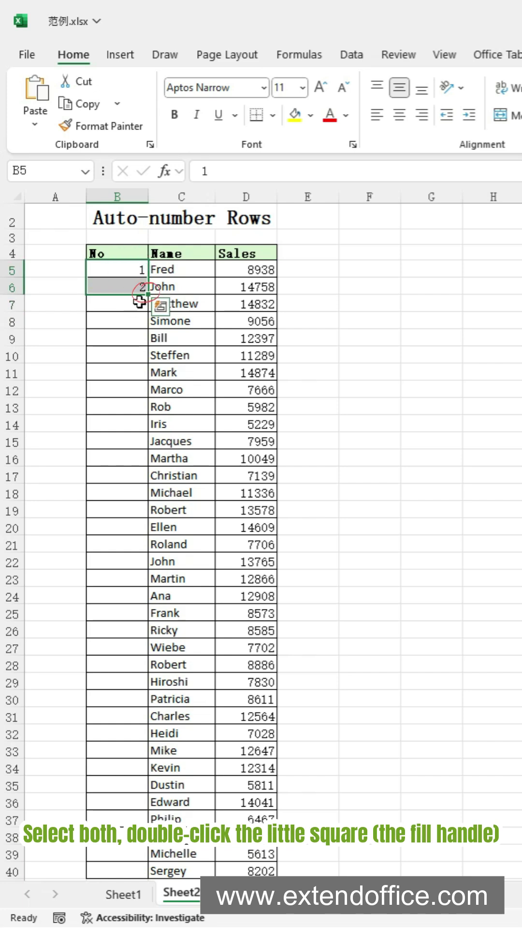
double_click(149, 295)
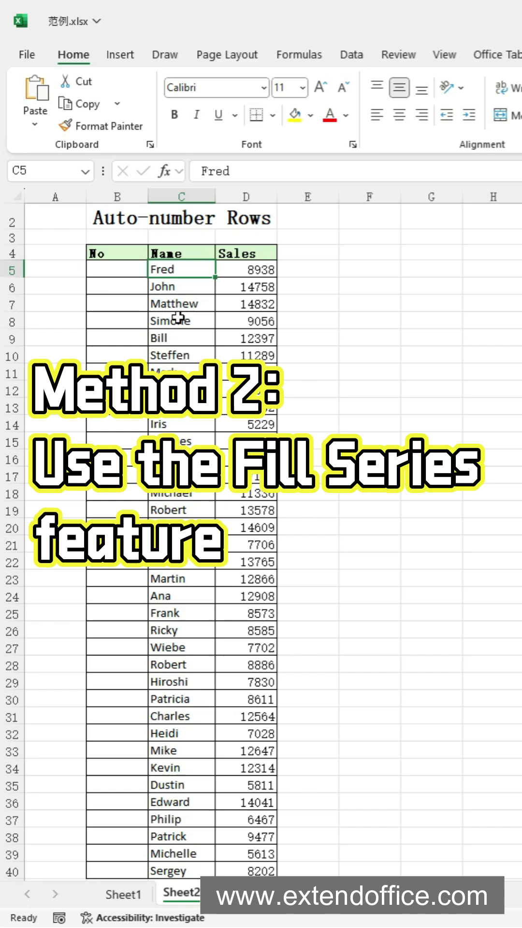
Enter 1 in B5 and fill a linear column series, step 1, stop value 36.
left_click(129, 269)
type("1")
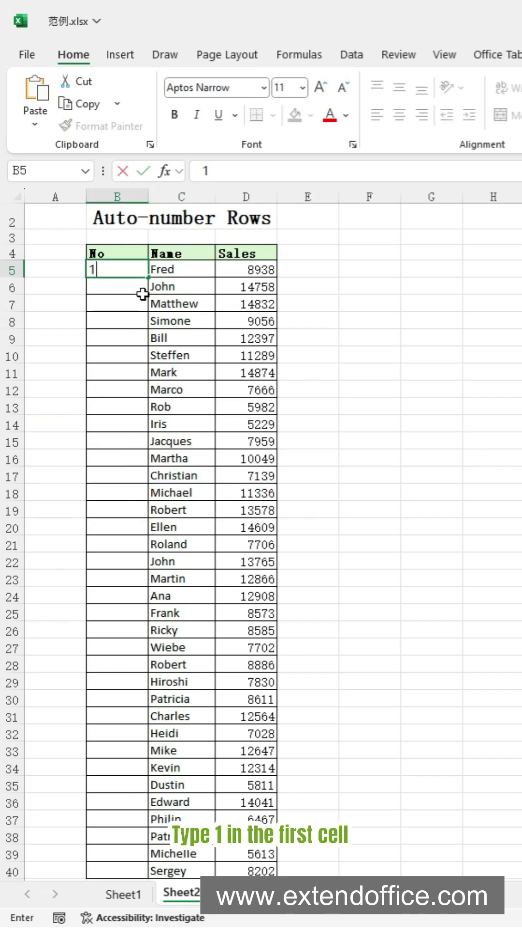
key("Return")
left_click(138, 270)
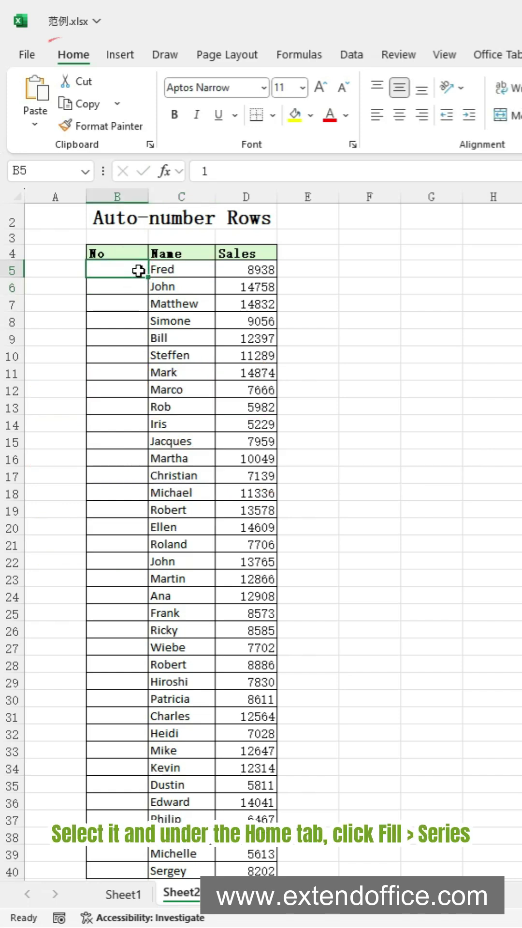
left_click(377, 104)
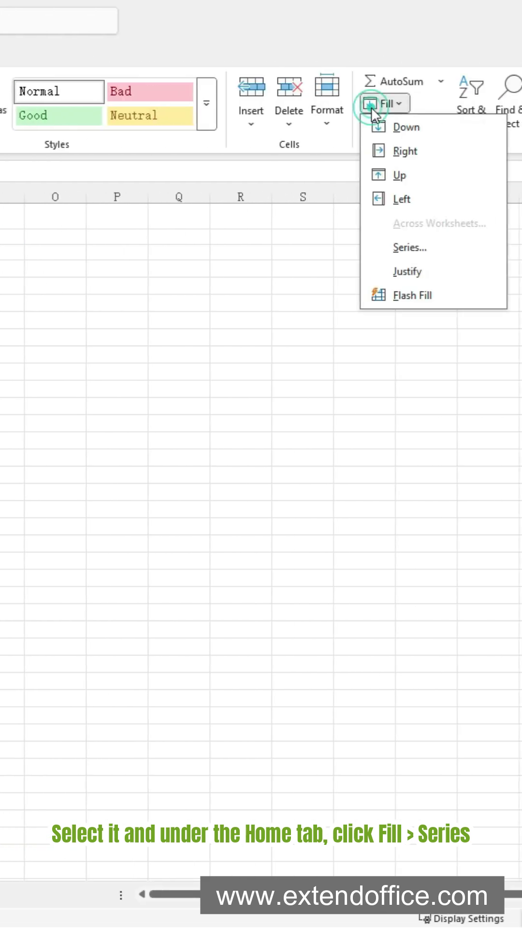
left_click(406, 248)
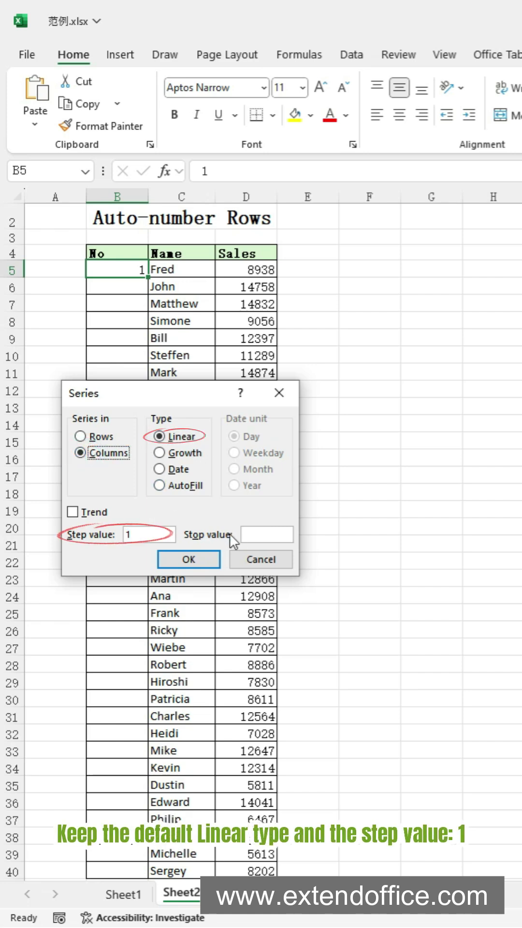
left_click(247, 535)
type("36")
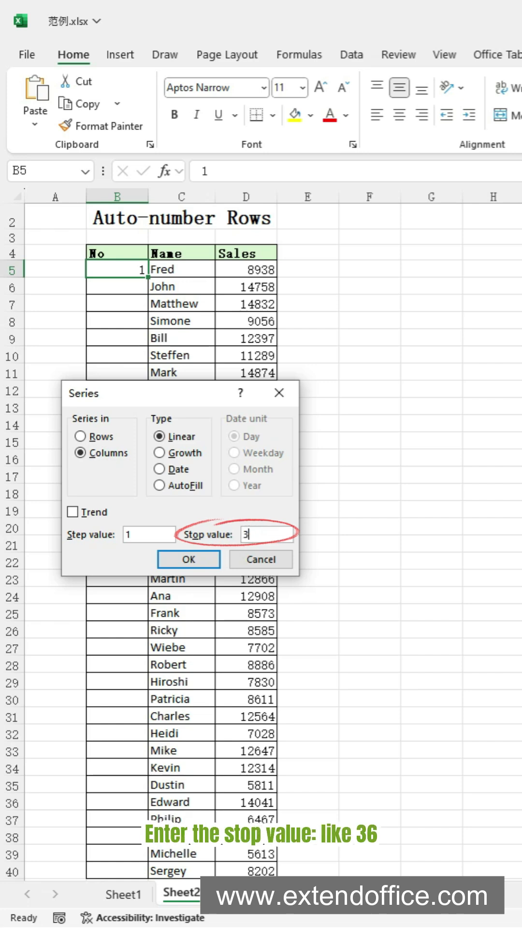
left_click(193, 560)
scroll(194, 564, "down", 1)
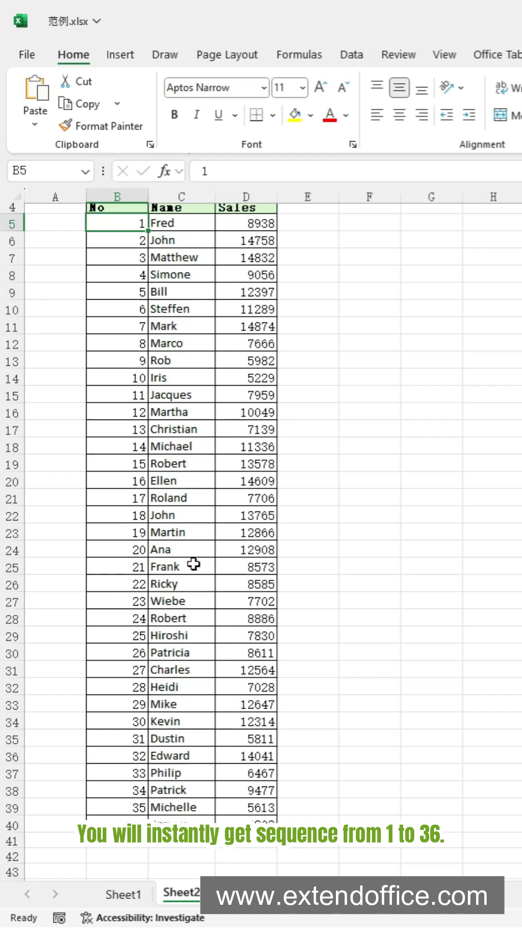
scroll(194, 565, "up", 1)
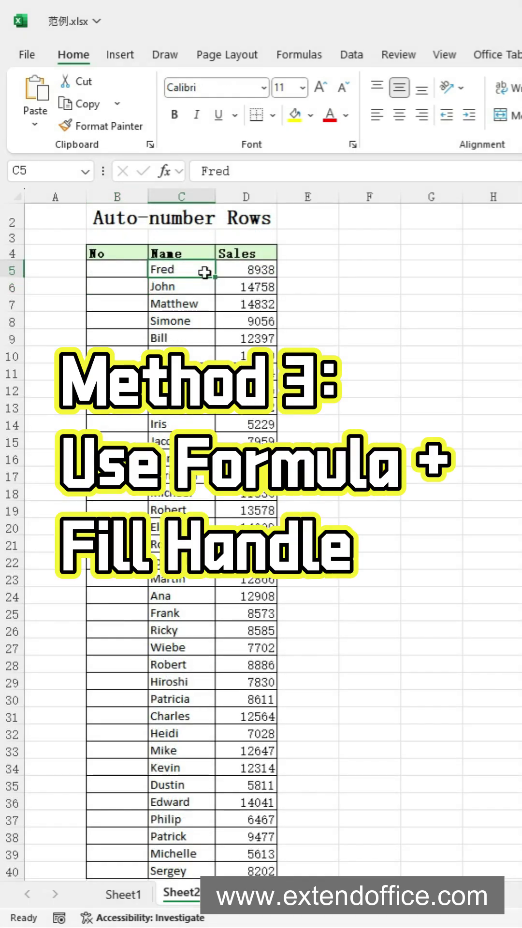
Enter =ROW()-4 in B5 and copy it down the whole table.
left_click(129, 269)
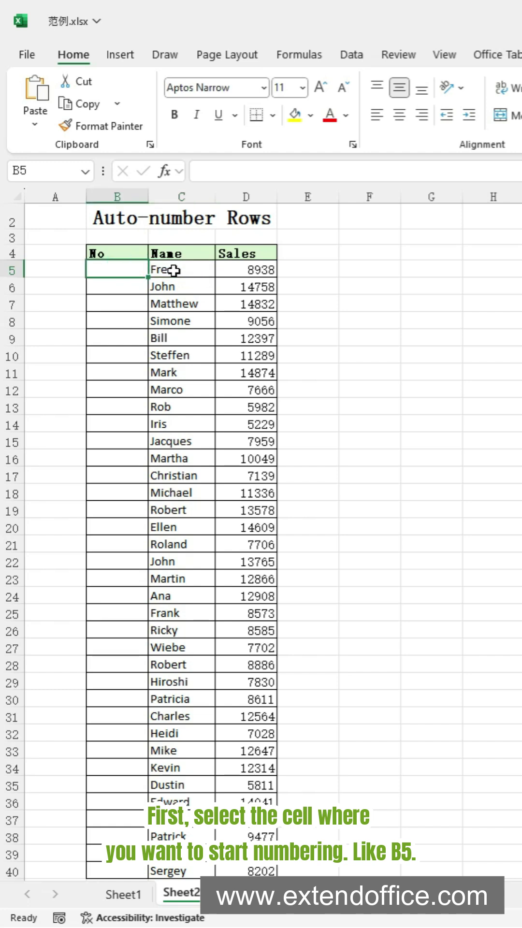
type("=r")
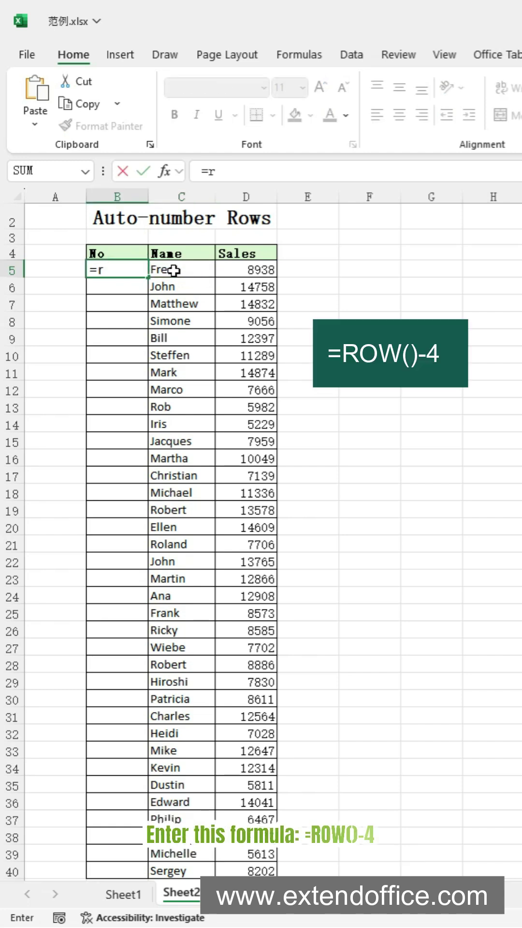
type("ow")
double_click(156, 287)
type(")-4")
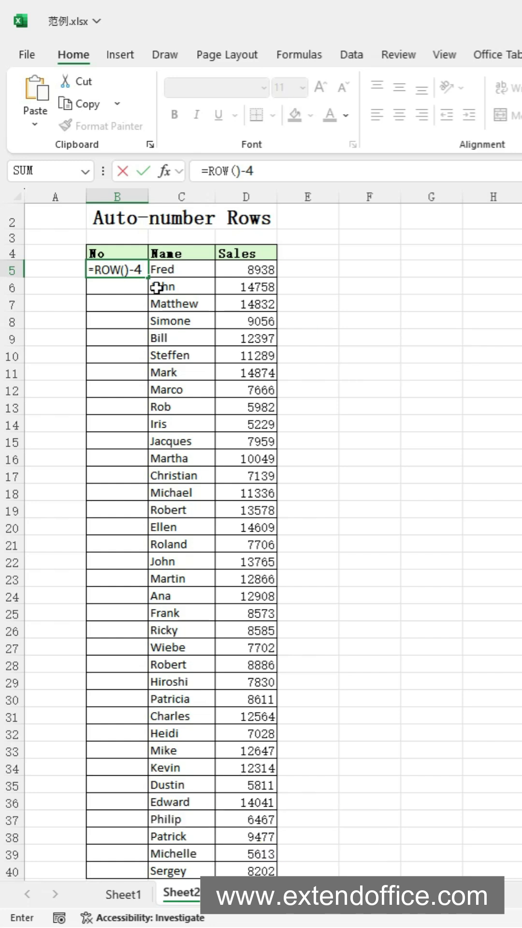
key("Return")
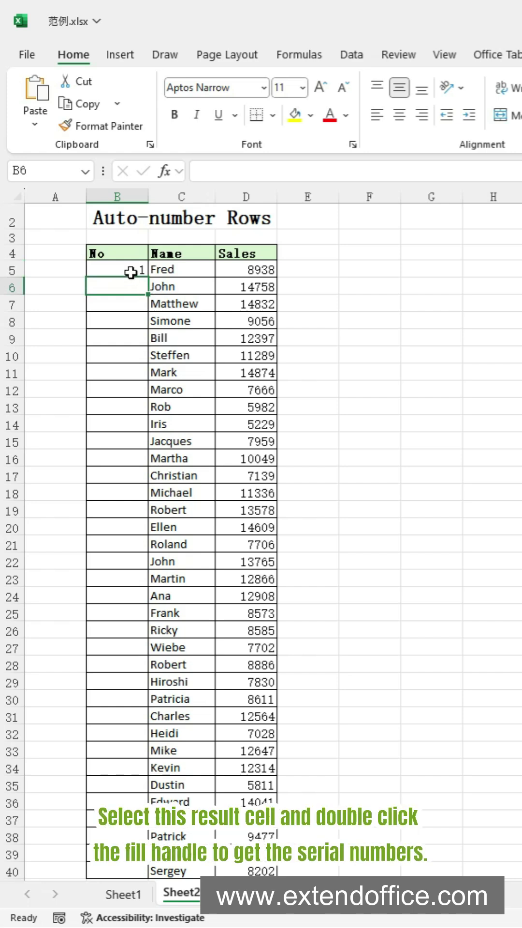
left_click(129, 269)
double_click(148, 278)
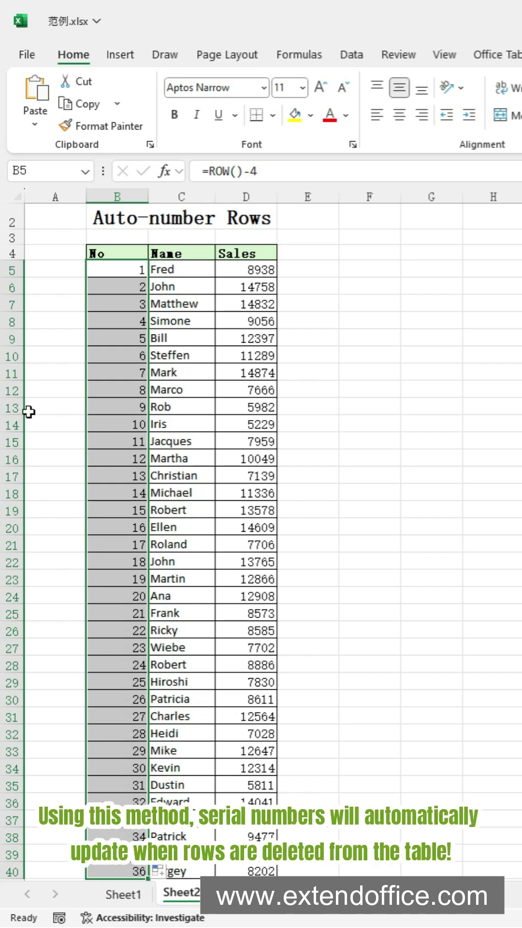
Delete Rob's row 13 so the formula numbers renumber to 1–35.
left_click(15, 408)
right_click(14, 406)
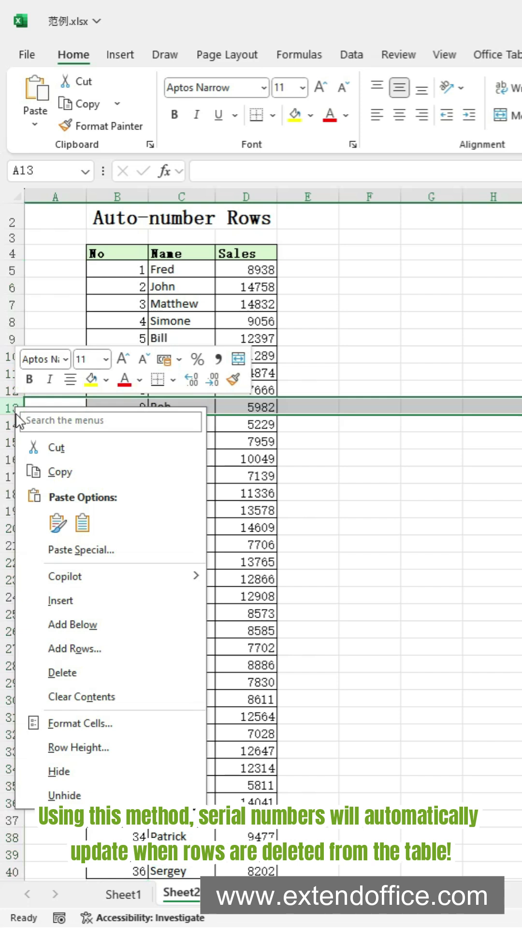
left_click(68, 675)
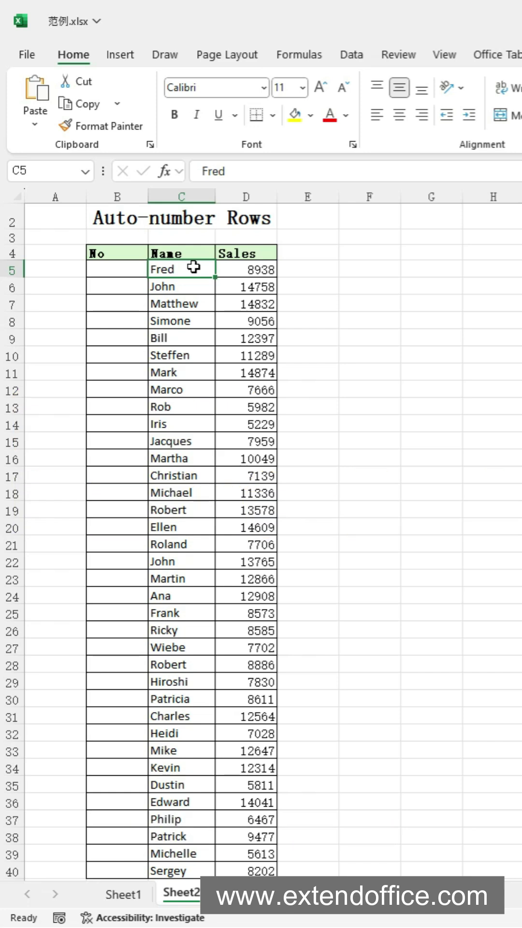
Open Kutools' Insert Sequence Number dialog.
left_click(114, 56)
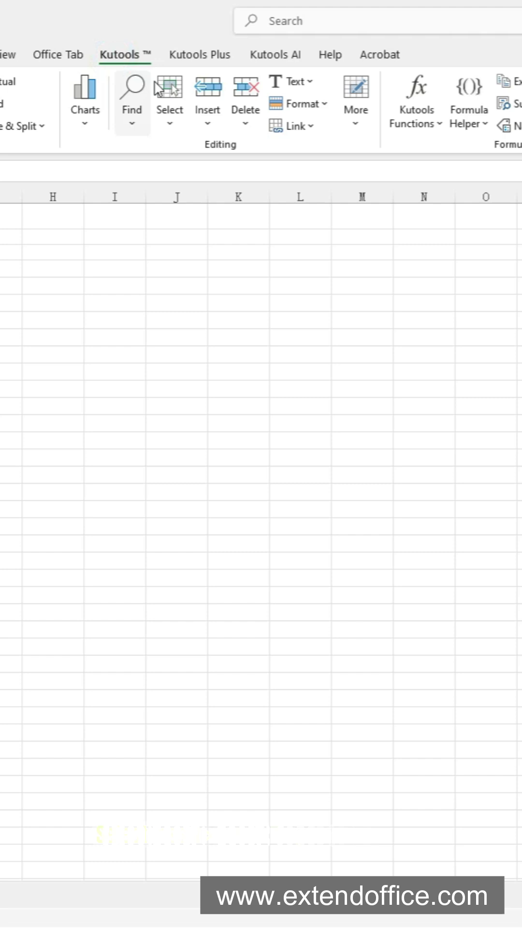
left_click(201, 107)
left_click(282, 375)
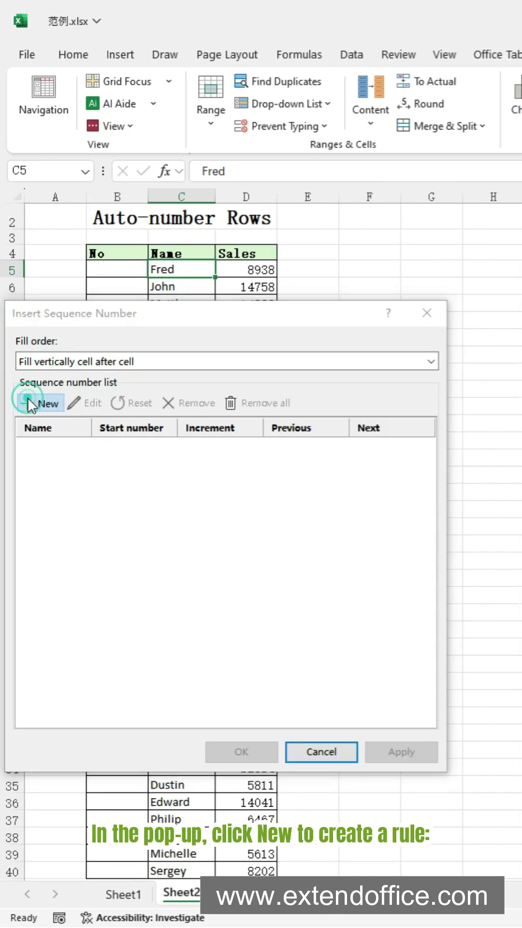
Create a new sequence with start number 1 and 1 digit.
left_click(28, 398)
left_click(64, 496)
double_click(64, 496)
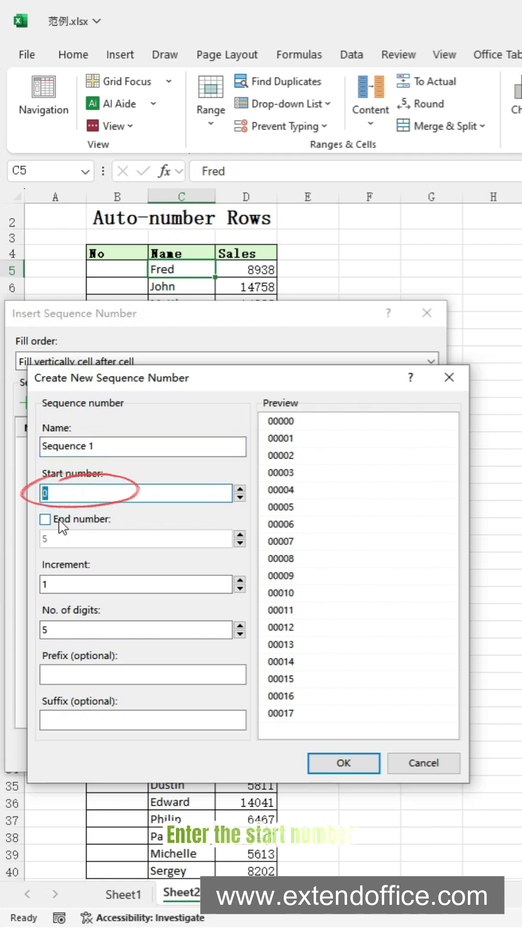
type("1")
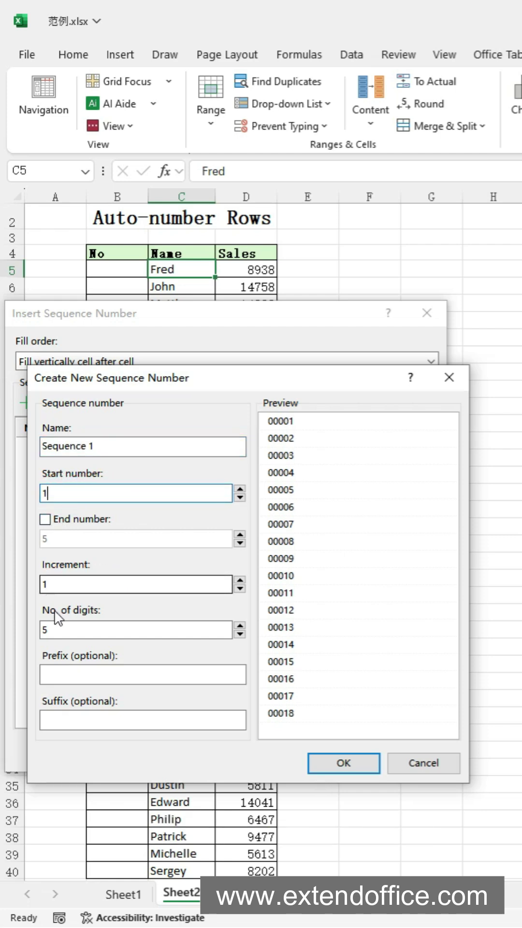
double_click(63, 628)
type("1")
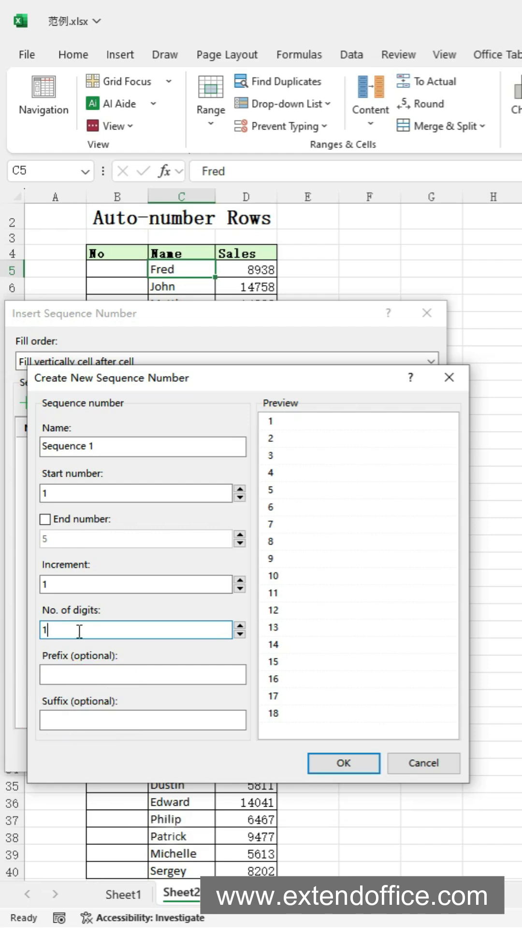
Save Sequence 1, apply it to B5:B40, then continue it into the range below.
left_click(315, 765)
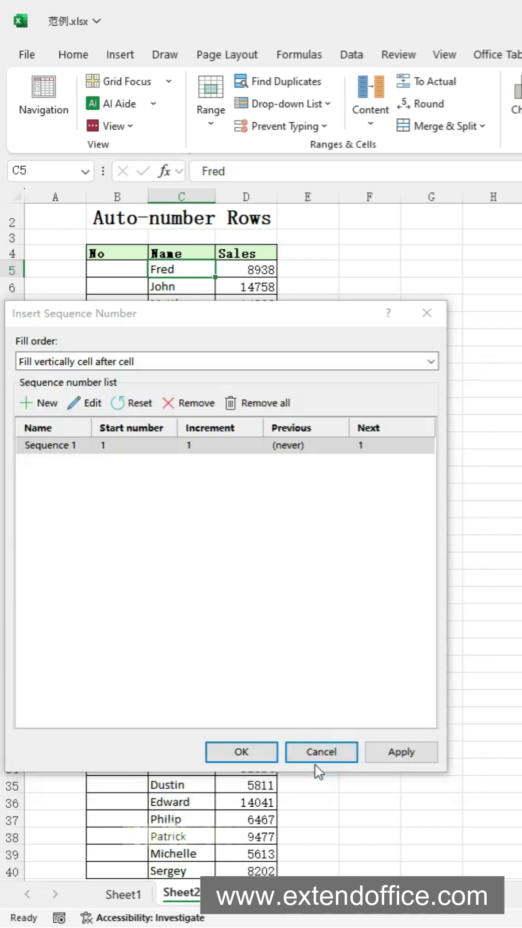
left_click_drag(218, 314, 370, 316)
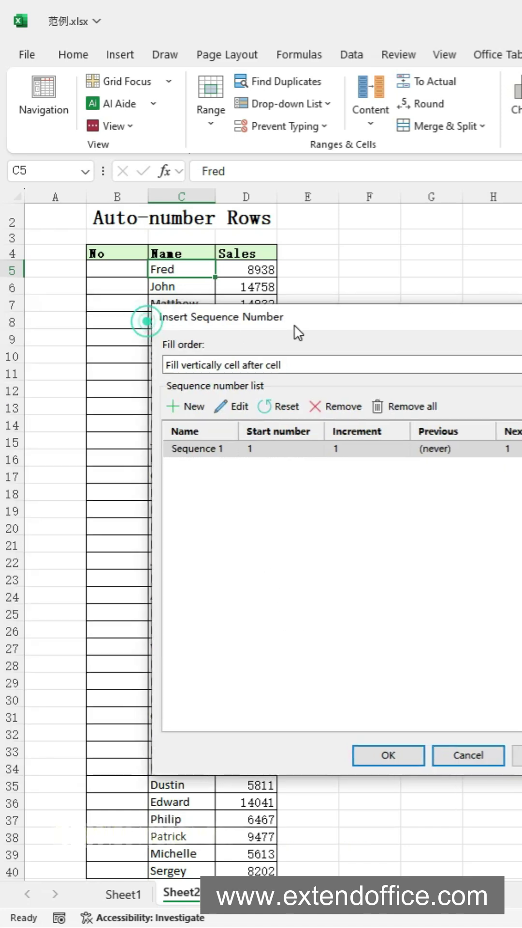
left_click_drag(117, 268, 146, 872)
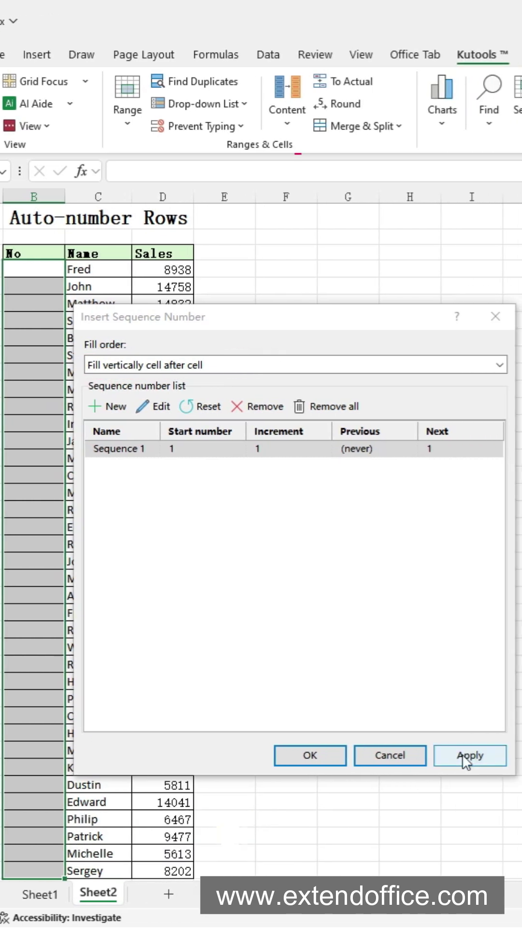
left_click(470, 755)
scroll(48, 702, "down", 1)
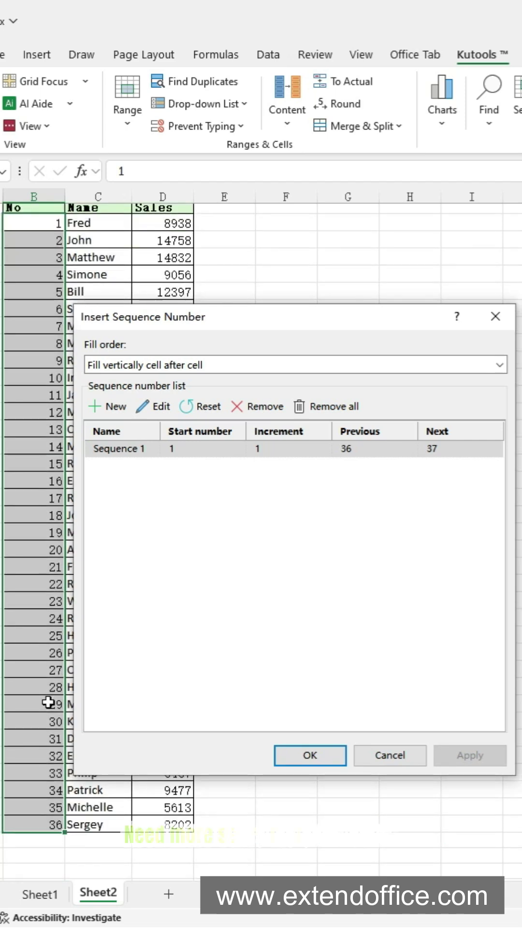
scroll(45, 702, "down", 3)
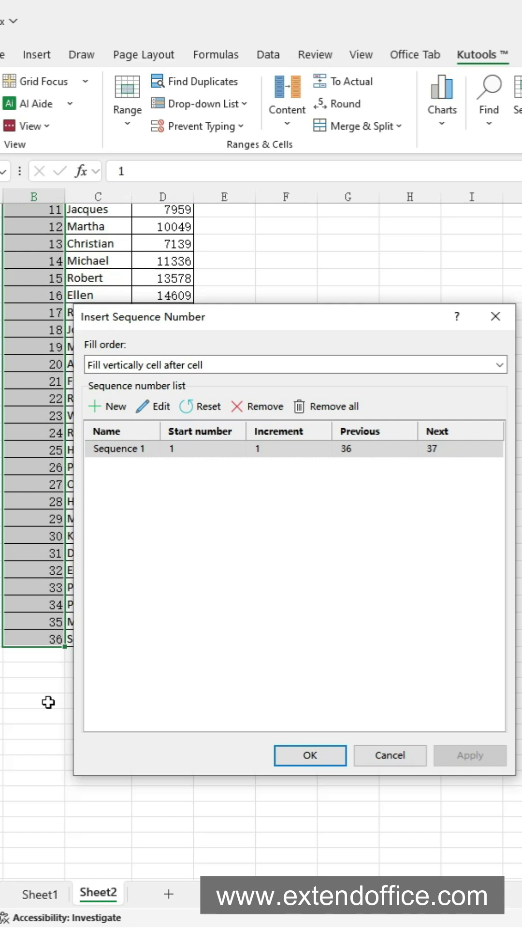
scroll(46, 703, "down", 3)
left_click_drag(37, 517, 26, 763)
left_click(459, 762)
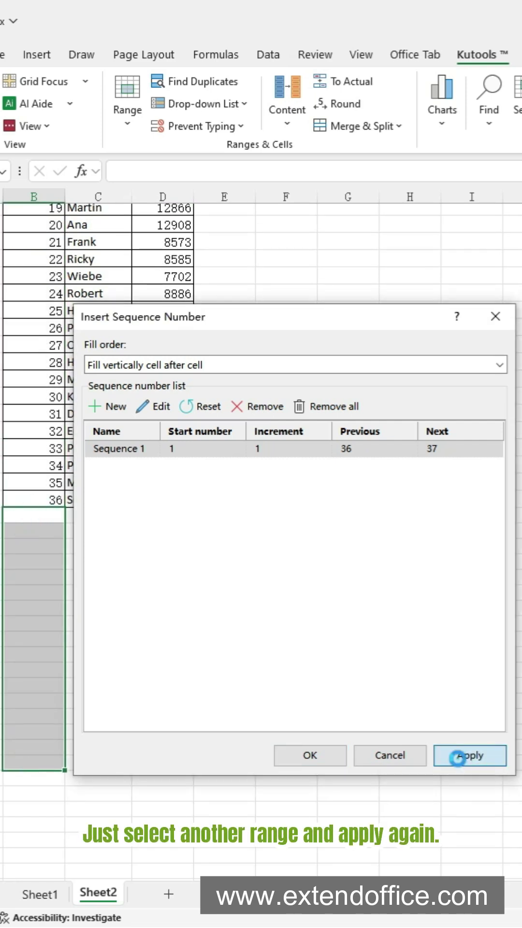